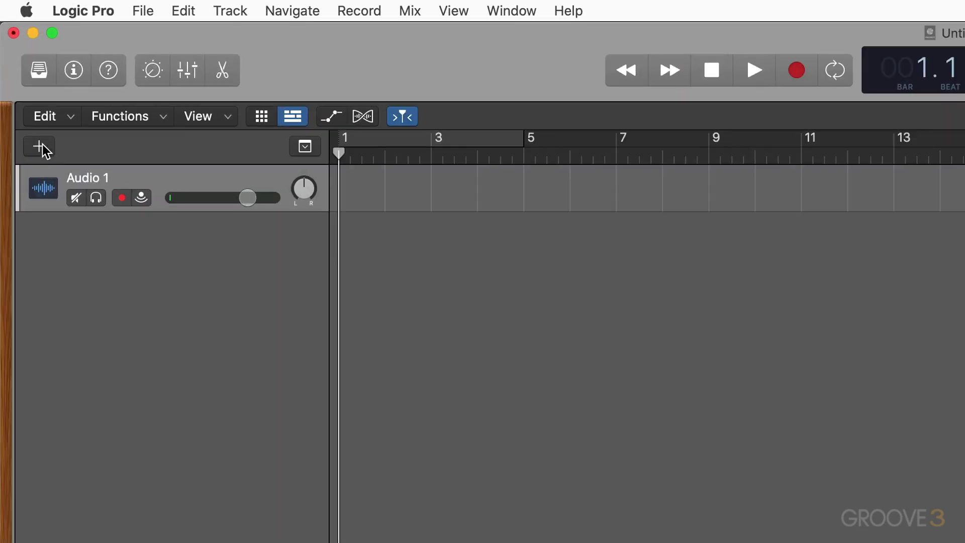
# Create a Software Instrument track, Inst 1, with an Empty Channel Strip below Audio 1.
pyautogui.click(42, 146)
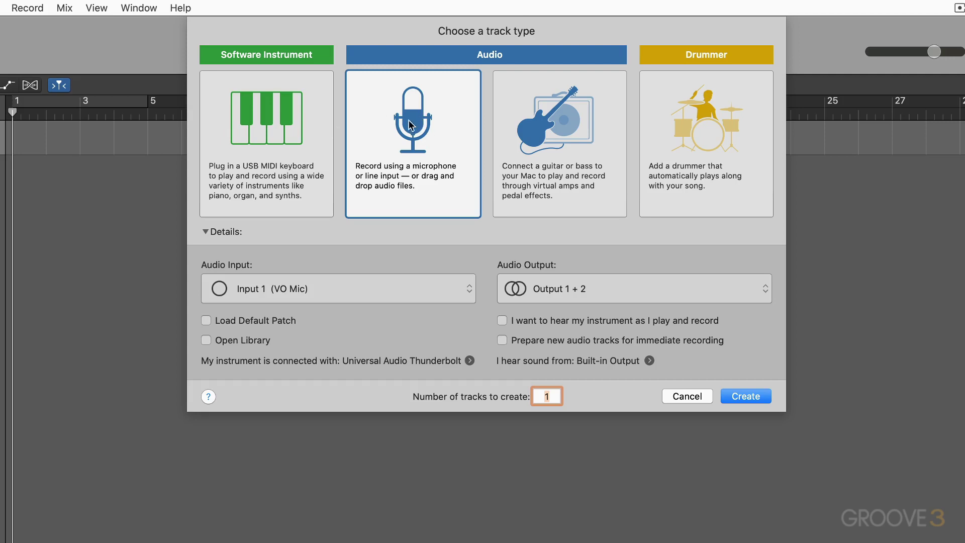
pyautogui.click(256, 126)
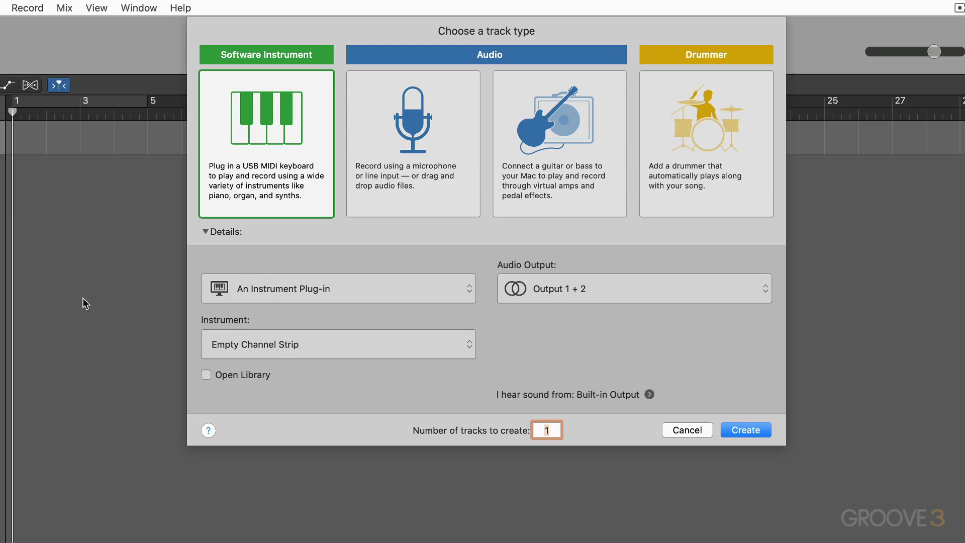
pyautogui.click(263, 345)
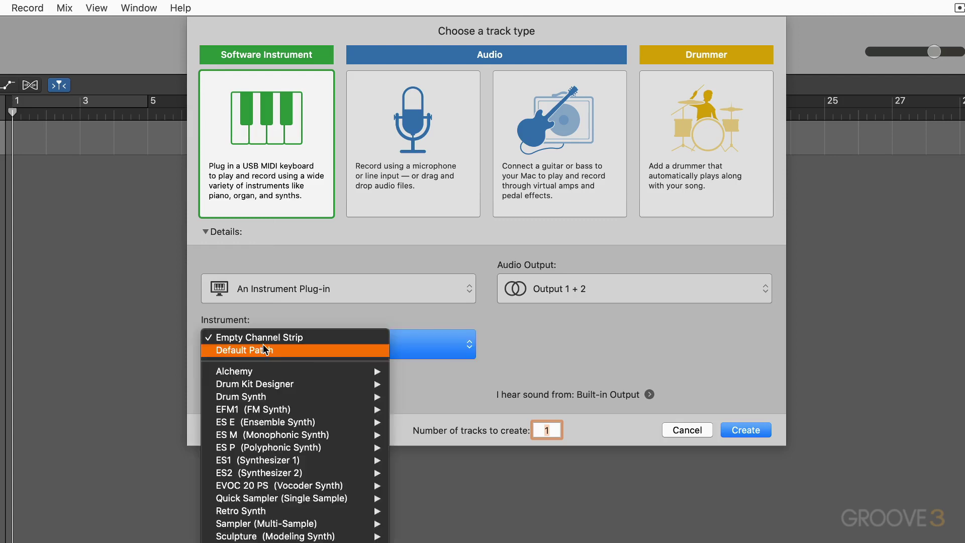
pyautogui.click(289, 305)
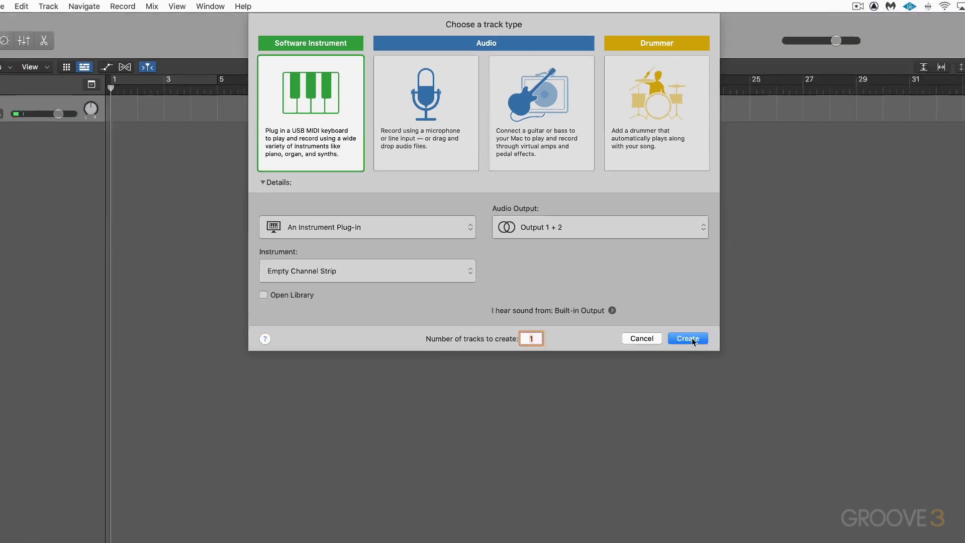
pyautogui.click(753, 431)
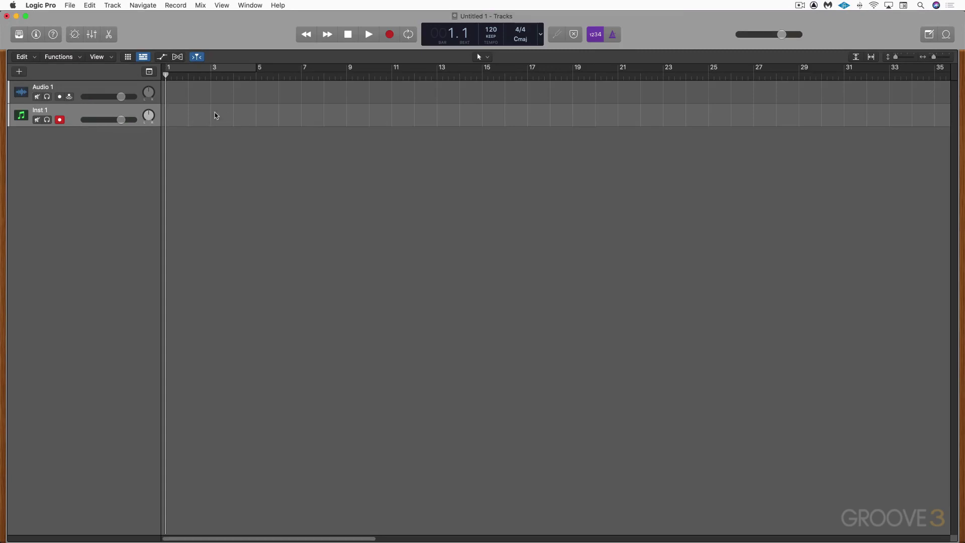
# Select Audio 1 and toggle the Library pane a few times, leaving it open.
pyautogui.click(101, 87)
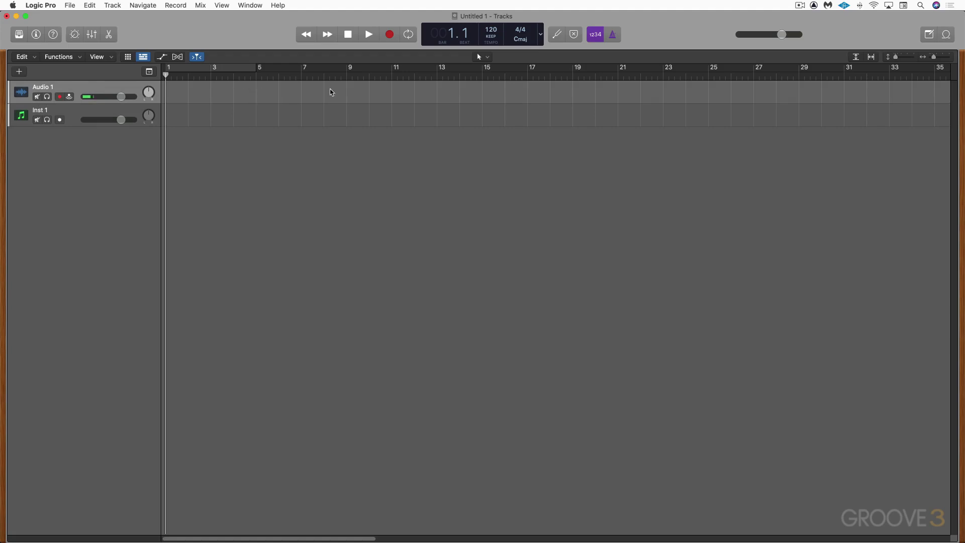
pyautogui.click(18, 34)
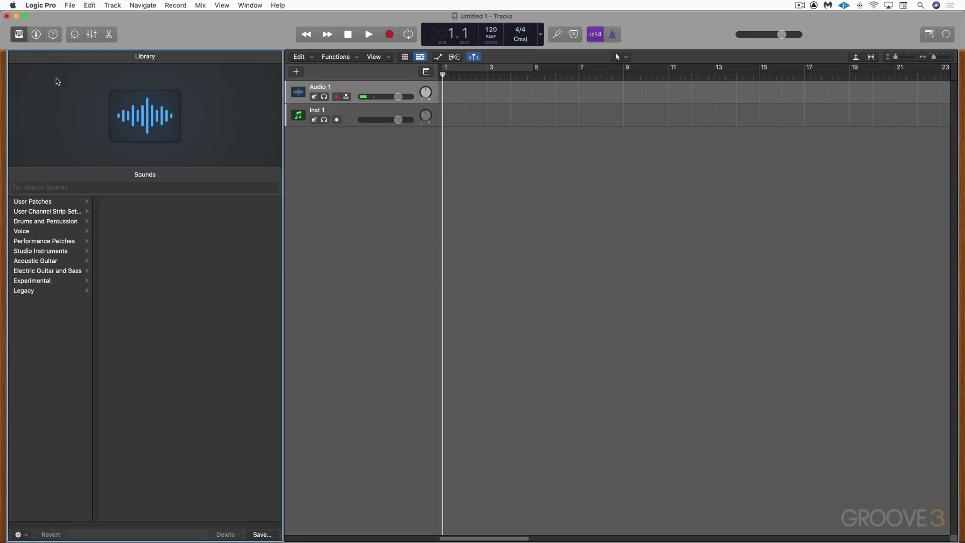
pyautogui.click(19, 35)
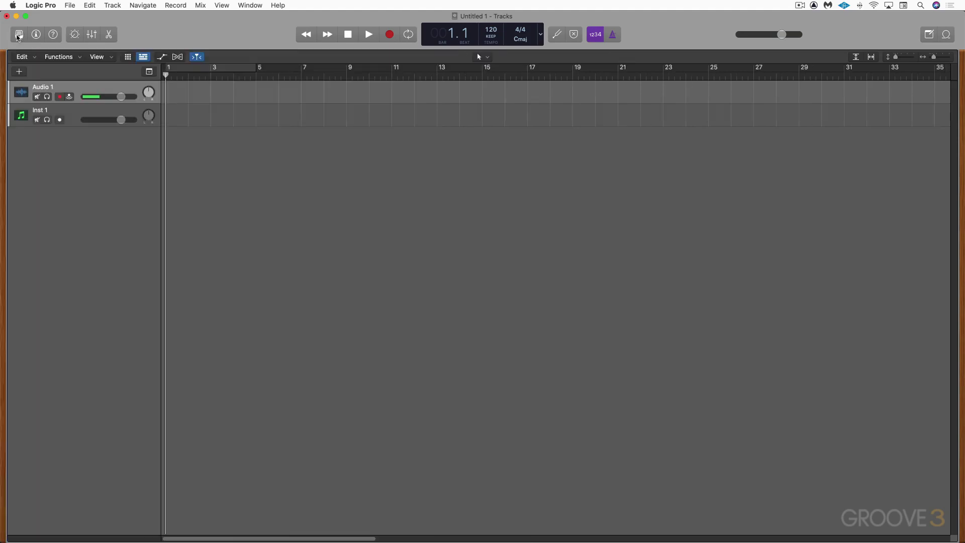
pyautogui.click(19, 35)
pyautogui.click(18, 35)
pyautogui.click(19, 34)
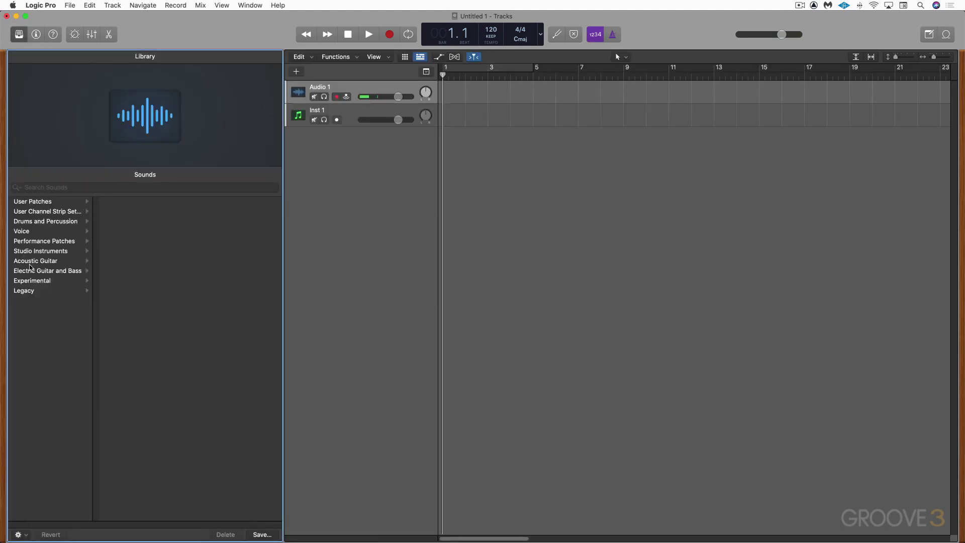
# Load the Vintage Electric Piano patch Bright Suitcase onto Inst 1, then close the Library.
pyautogui.click(330, 109)
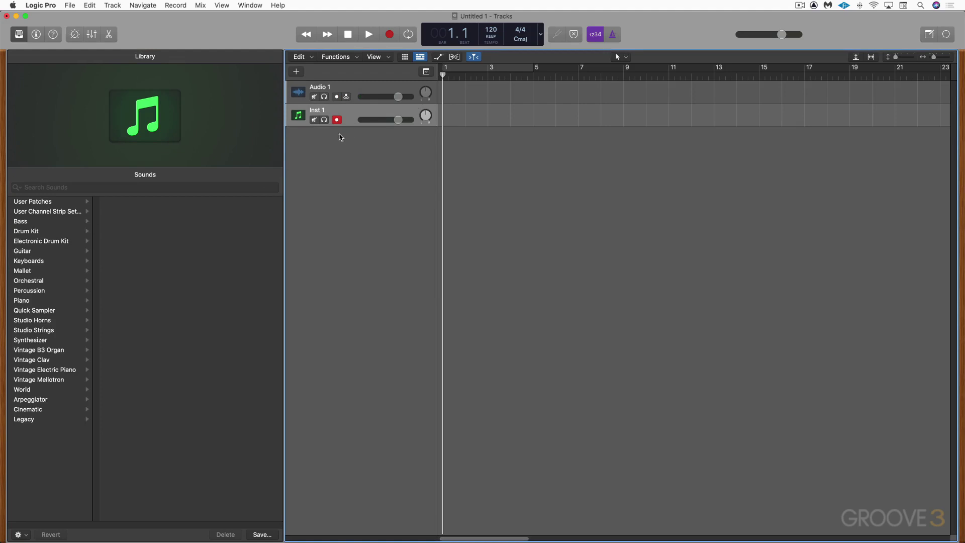
pyautogui.click(52, 371)
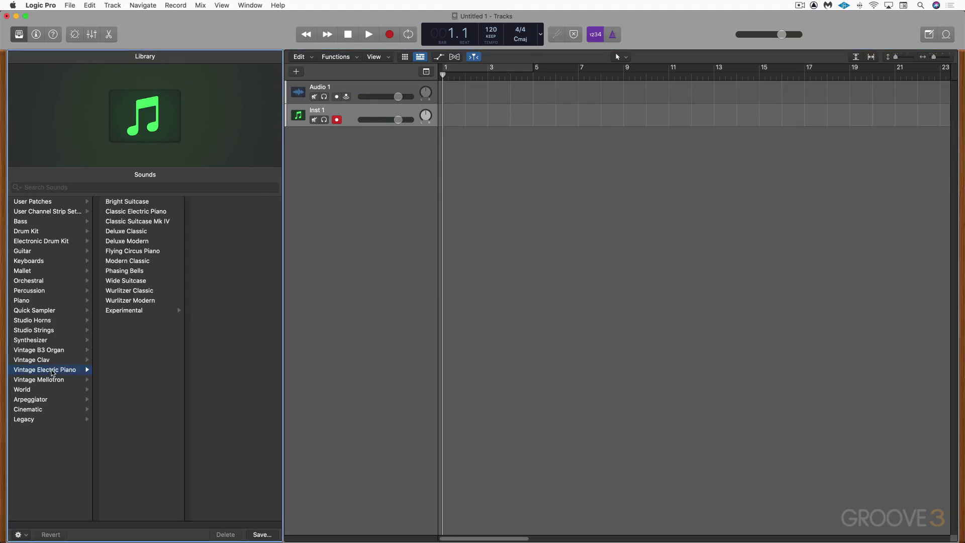
pyautogui.click(132, 202)
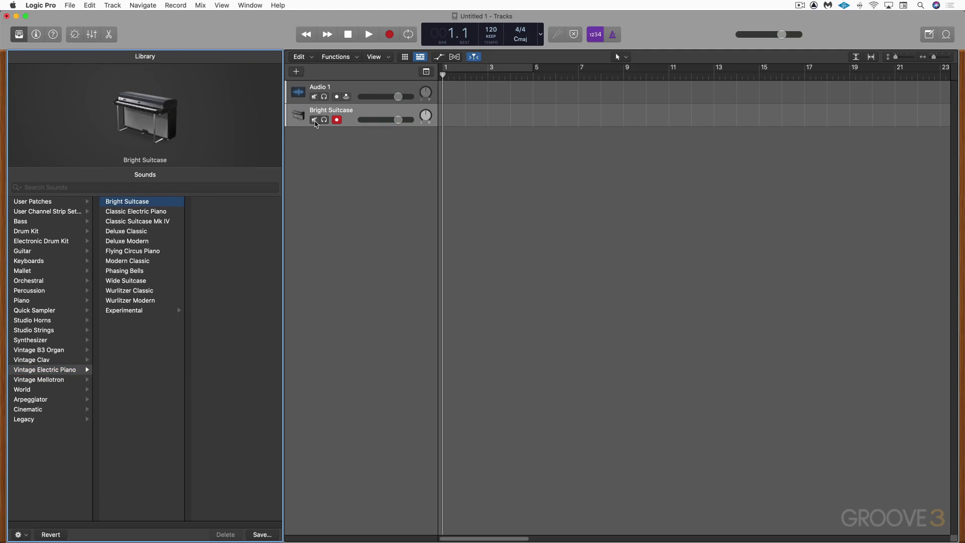
pyautogui.click(19, 35)
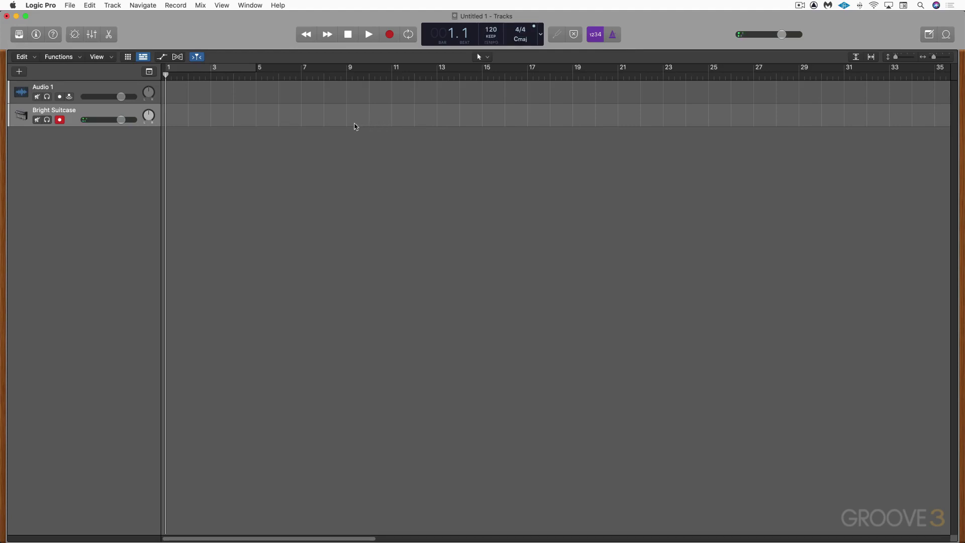
pyautogui.click(251, 6)
pyautogui.click(275, 113)
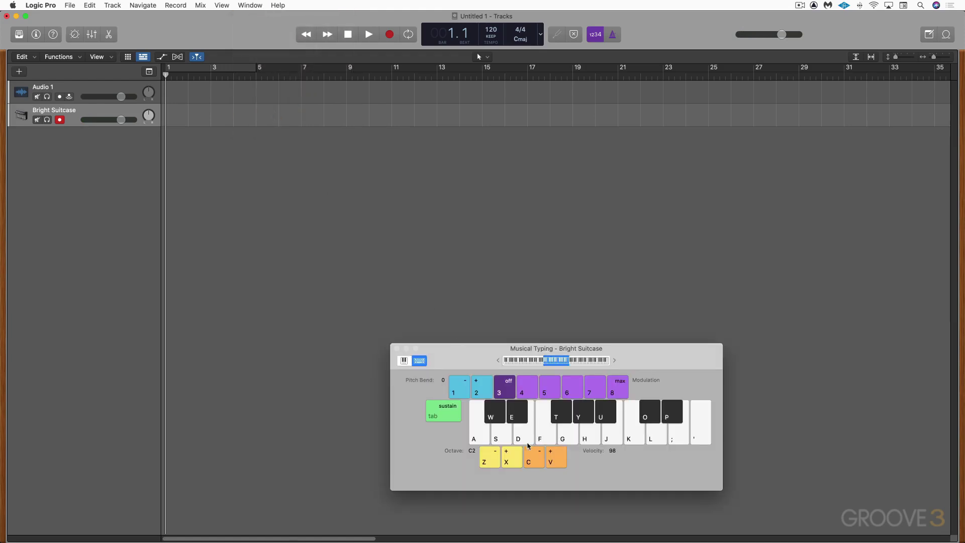
pyautogui.click(522, 440)
pyautogui.click(568, 433)
pyautogui.click(586, 415)
pyautogui.click(404, 361)
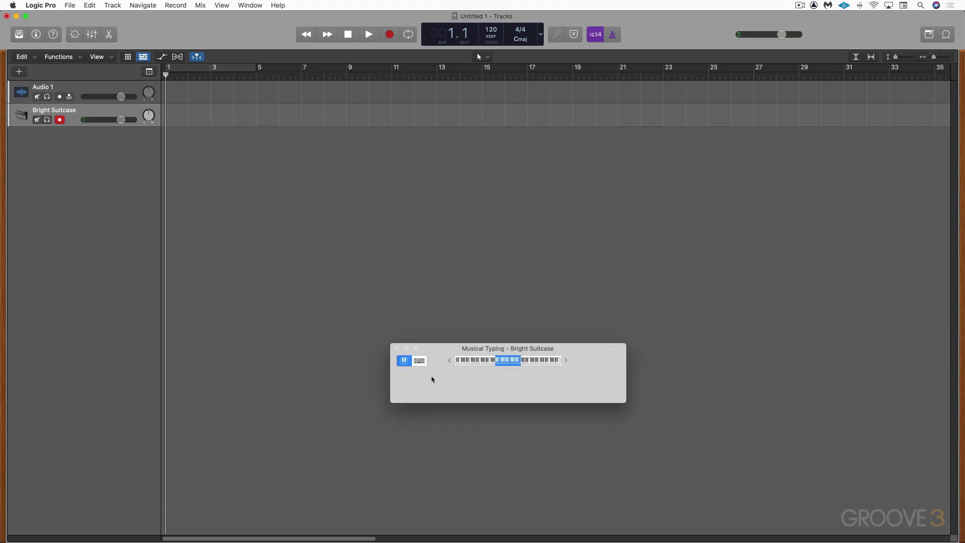
pyautogui.click(481, 390)
pyautogui.click(504, 388)
pyautogui.click(532, 385)
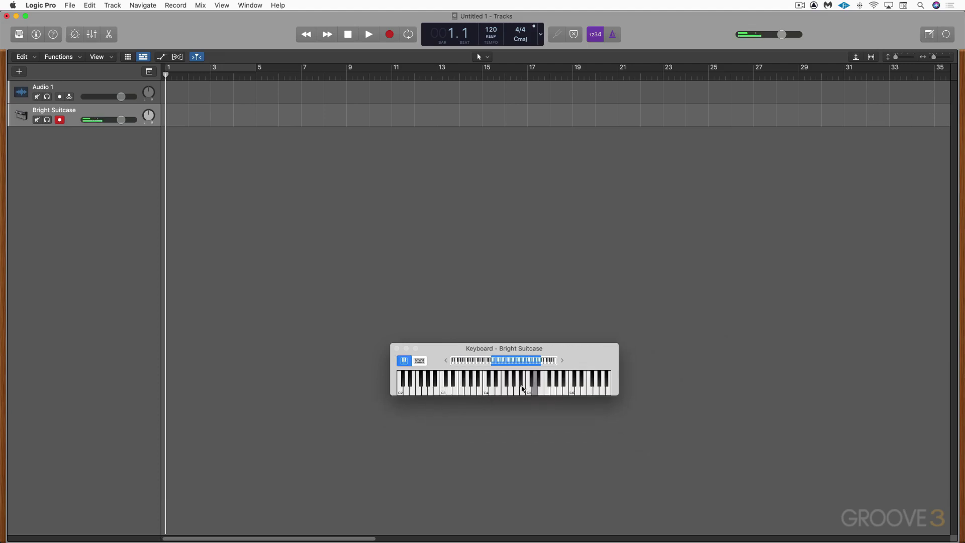
pyautogui.click(421, 389)
pyautogui.moveTo(618, 390); pyautogui.dragTo(731, 450)
pyautogui.moveTo(567, 361); pyautogui.dragTo(538, 361)
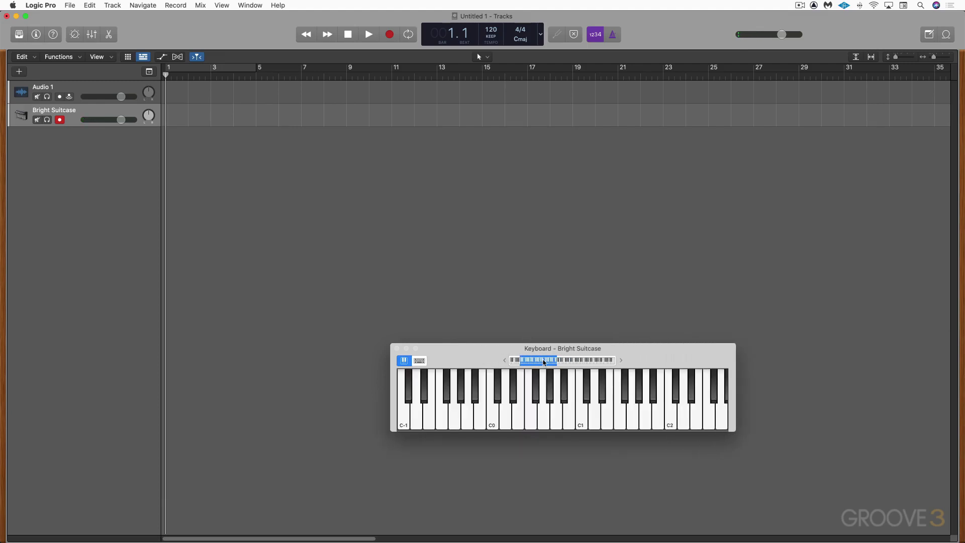
pyautogui.click(644, 416)
pyautogui.click(684, 416)
pyautogui.click(397, 349)
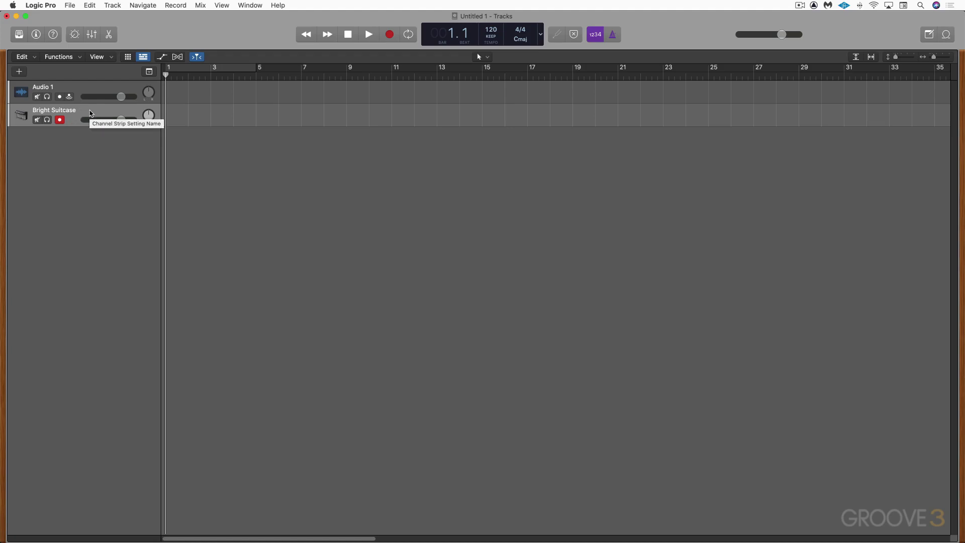
pyautogui.click(81, 88)
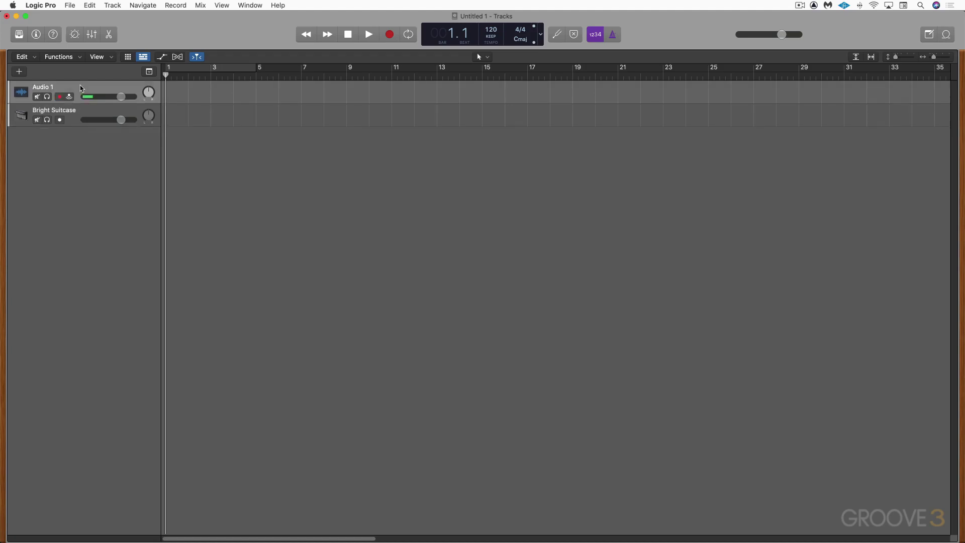
pyautogui.click(36, 35)
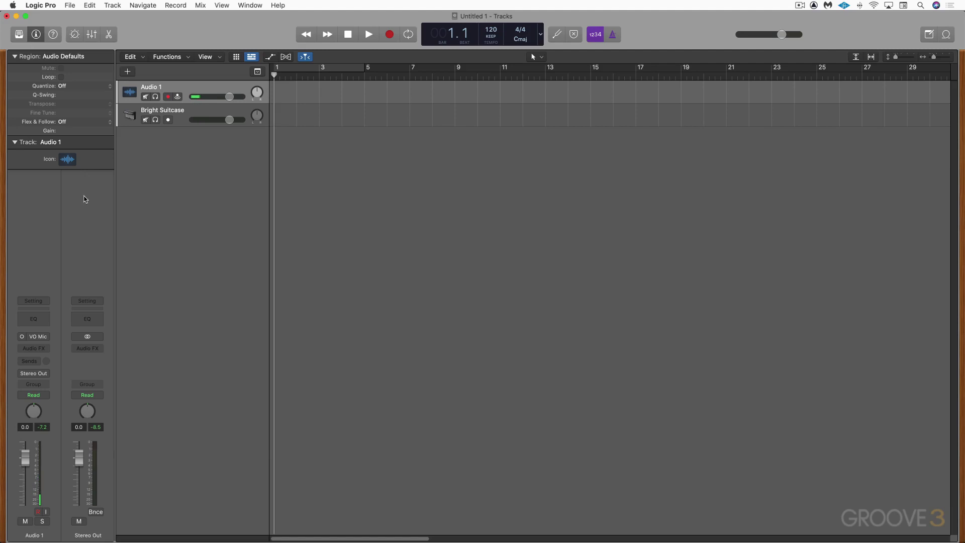
pyautogui.click(36, 35)
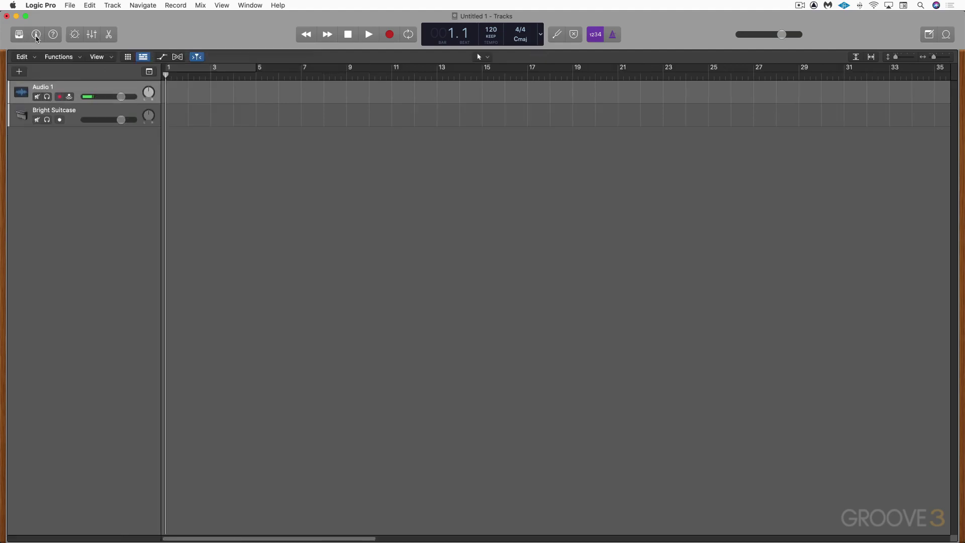
pyautogui.click(36, 35)
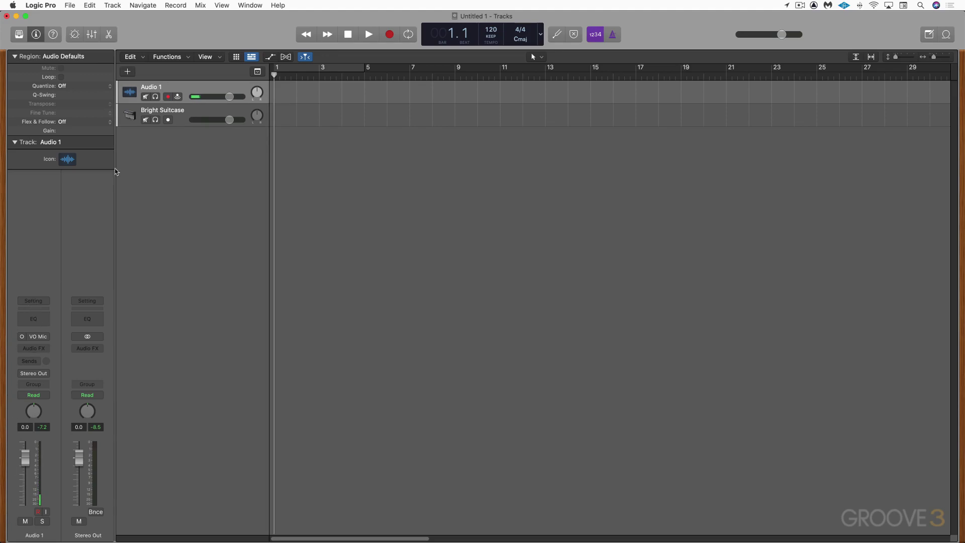
pyautogui.click(183, 110)
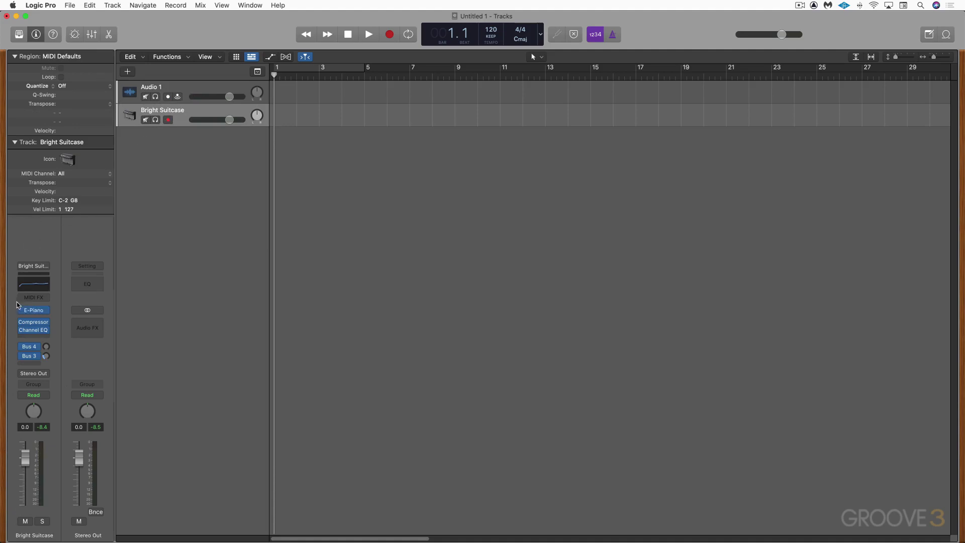
pyautogui.moveTo(34, 322)
pyautogui.moveTo(37, 345)
pyautogui.click(171, 85)
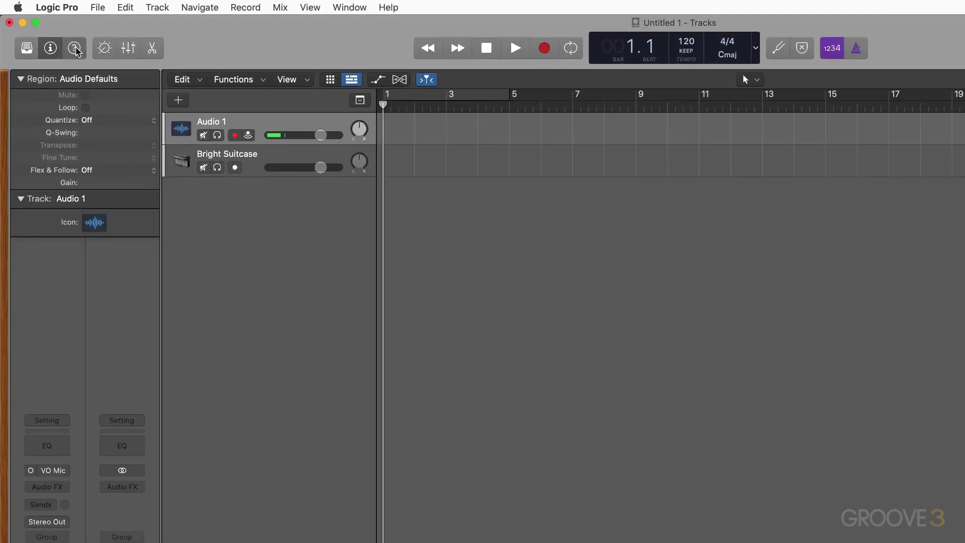
# Turn on Quick Help to view explanations of items in the main window.
pyautogui.click(75, 48)
pyautogui.moveTo(217, 122)
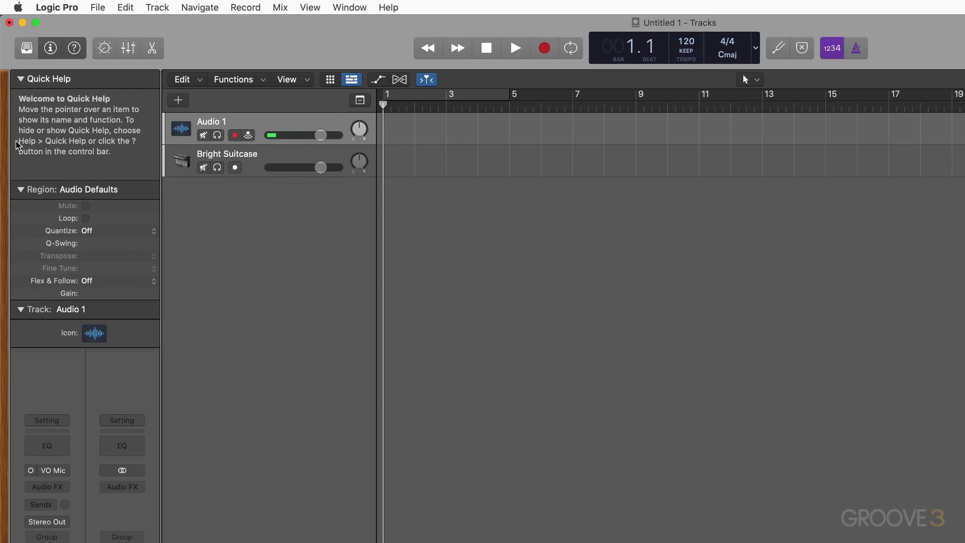
pyautogui.moveTo(223, 160)
pyautogui.moveTo(467, 52)
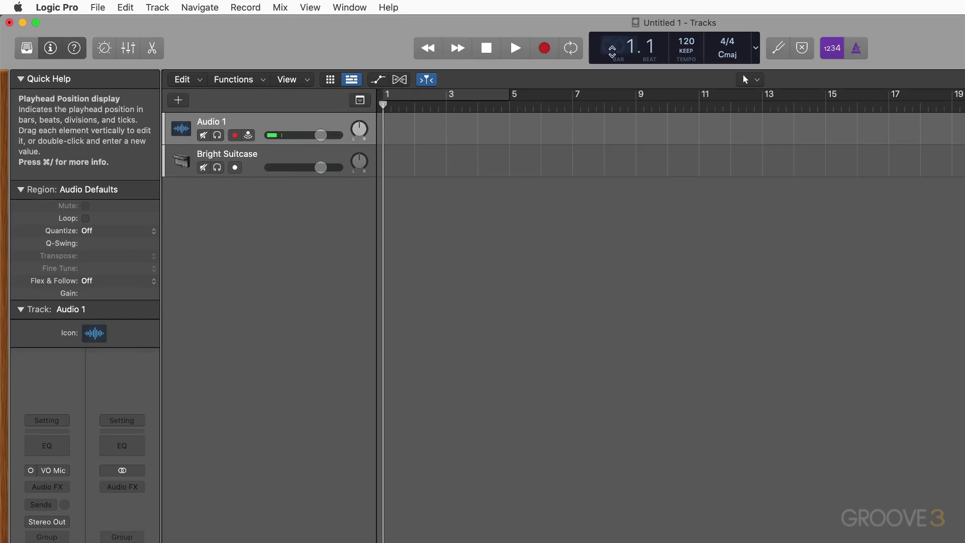
# Hide the inspector, switch Quick Help on and off again, and show Smart Controls.
pyautogui.click(50, 48)
pyautogui.click(75, 48)
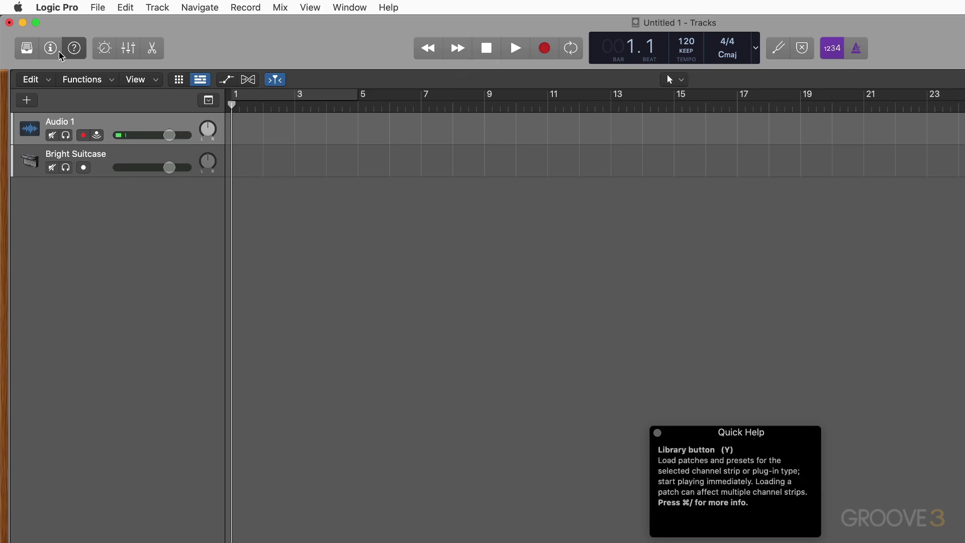
pyautogui.click(74, 49)
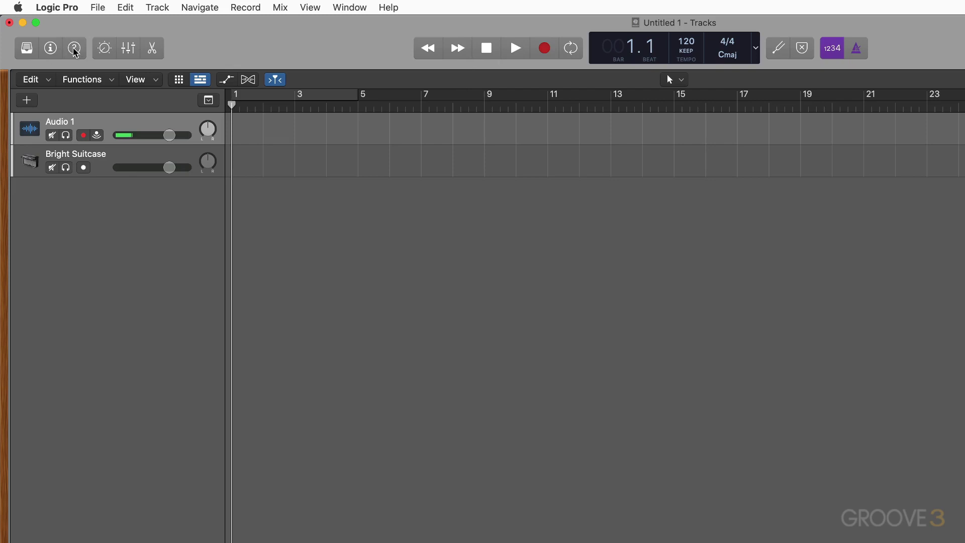
pyautogui.click(75, 35)
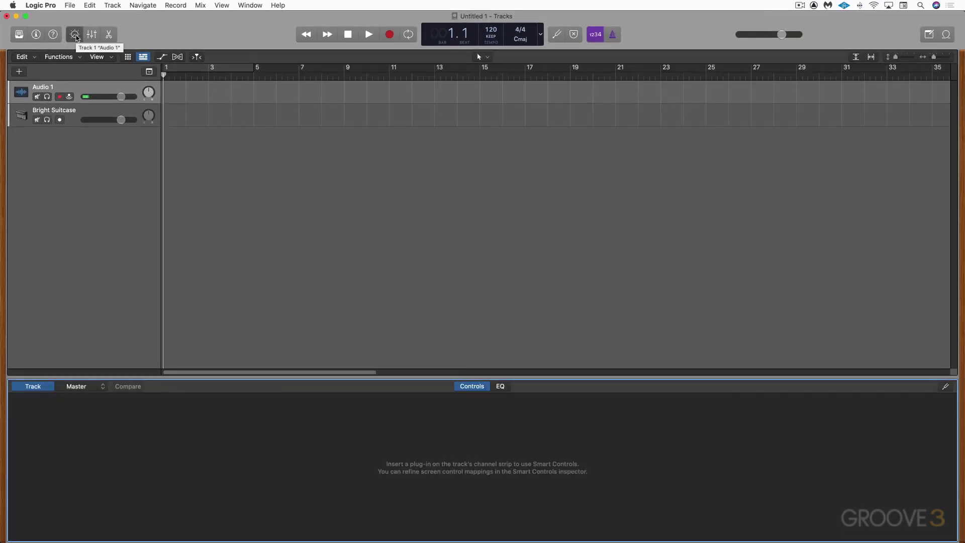
pyautogui.click(76, 35)
pyautogui.click(76, 35)
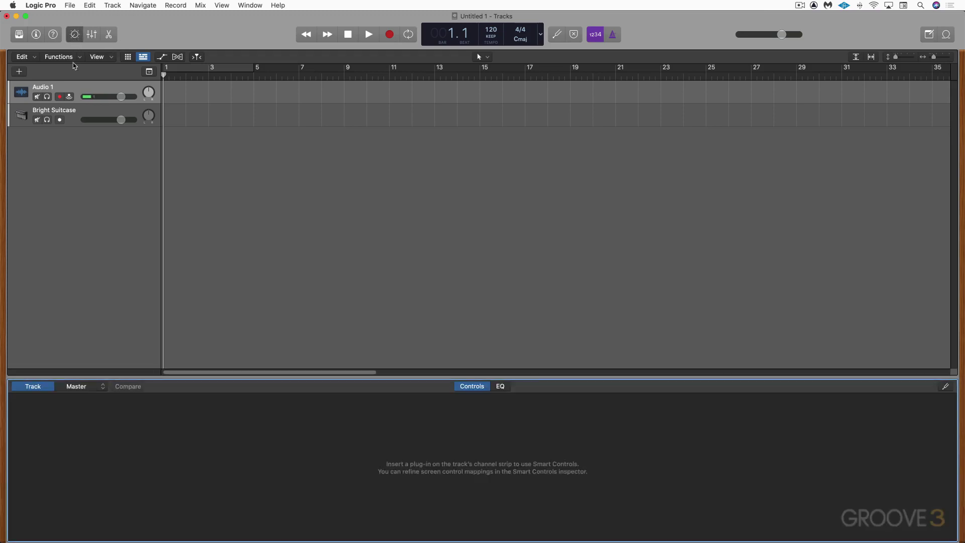
pyautogui.click(69, 112)
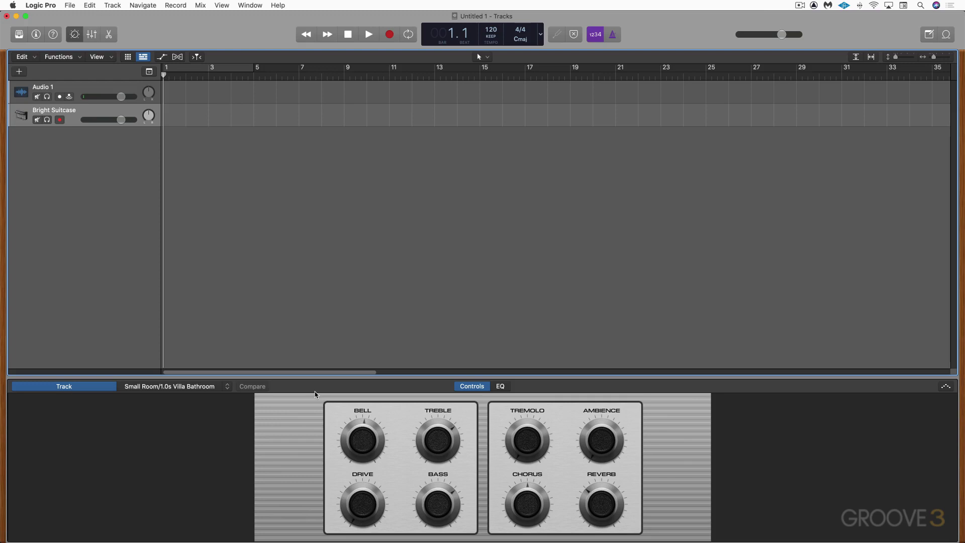
pyautogui.click(83, 87)
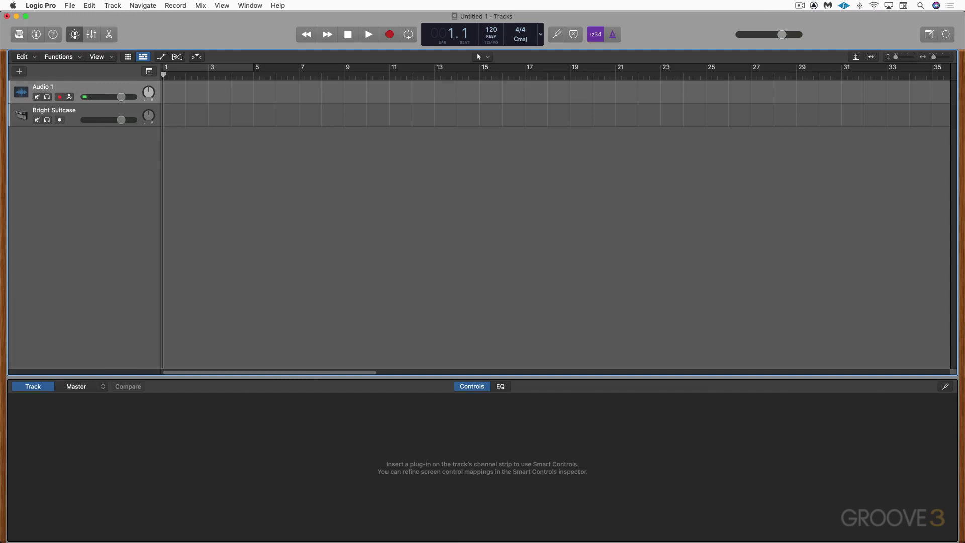
pyautogui.click(74, 34)
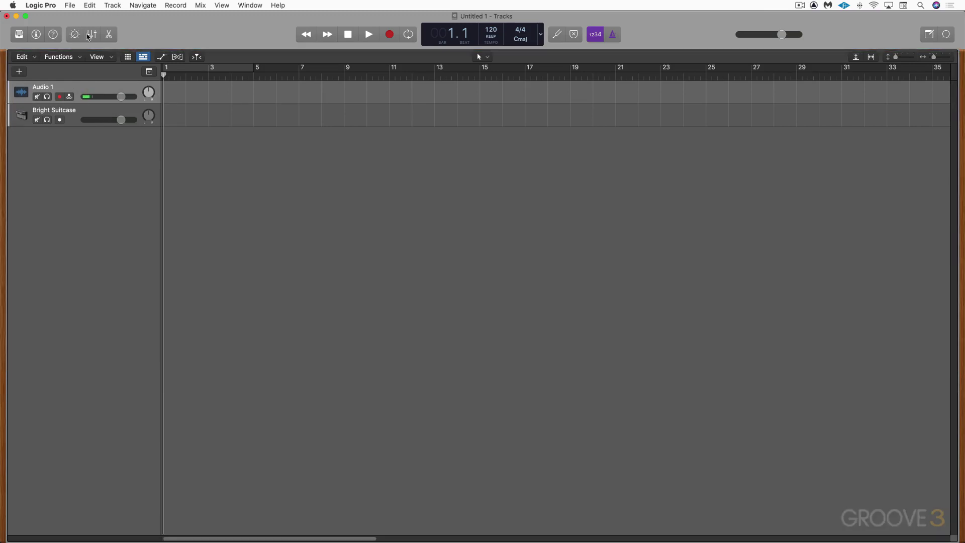
pyautogui.click(92, 35)
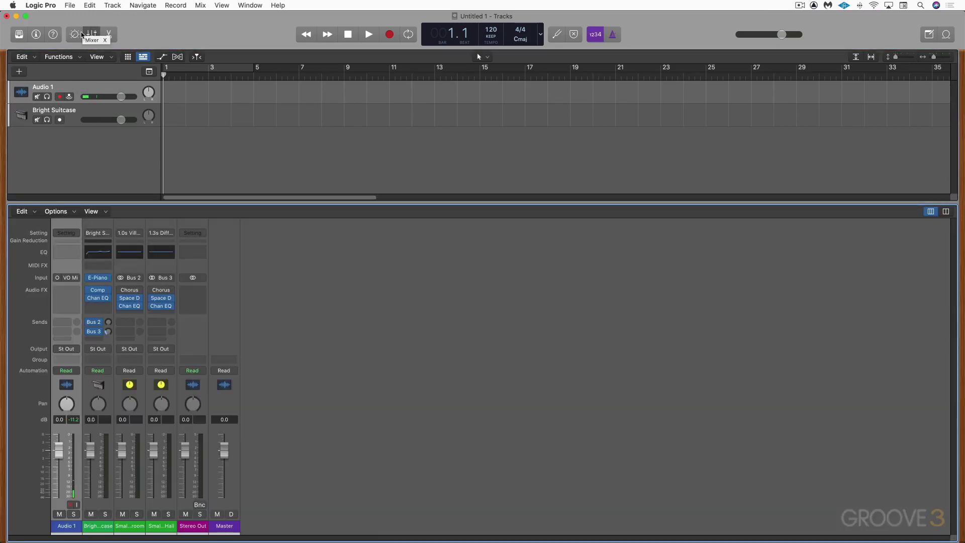
pyautogui.press('x')
pyautogui.press('x')
pyautogui.click(944, 211)
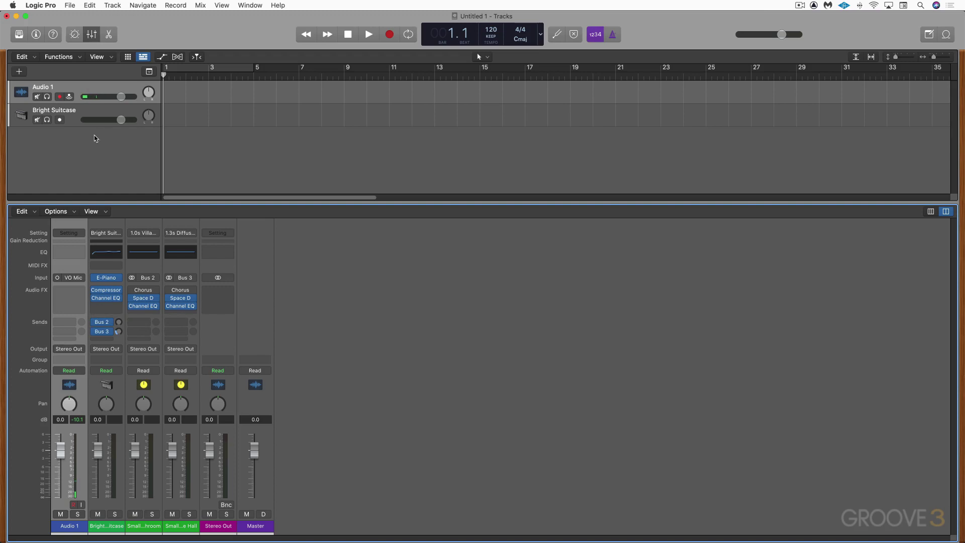
pyautogui.press('x')
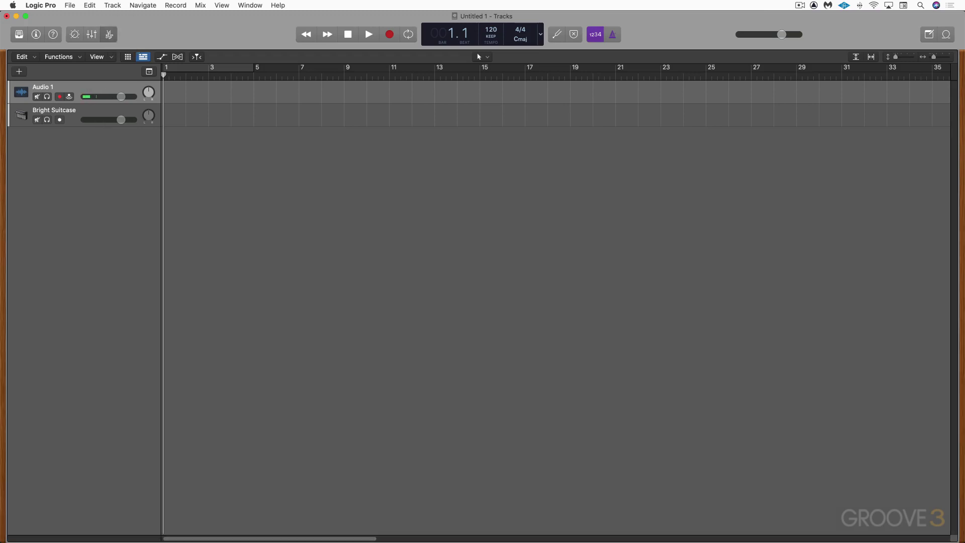
pyautogui.click(108, 34)
pyautogui.press('e')
pyautogui.press('e')
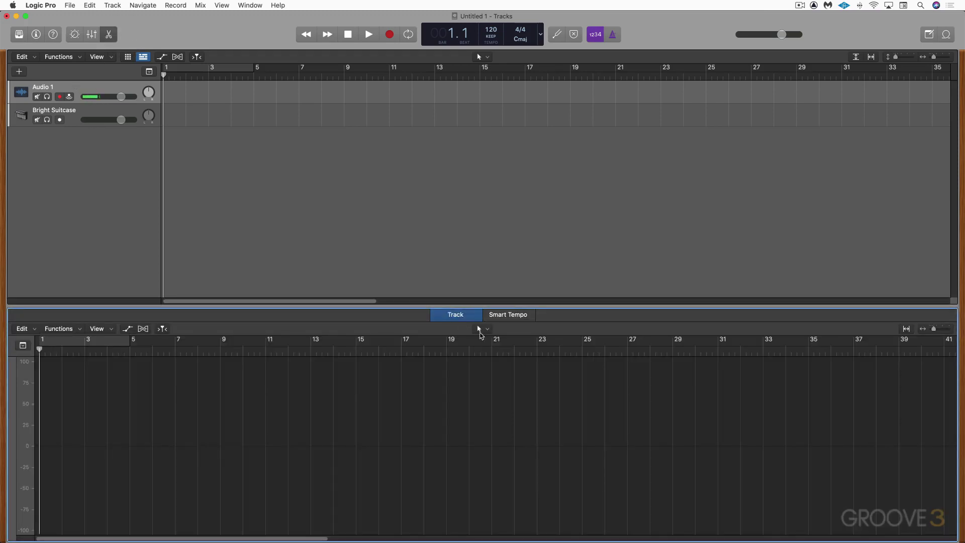
pyautogui.click(501, 316)
pyautogui.click(469, 314)
pyautogui.click(76, 113)
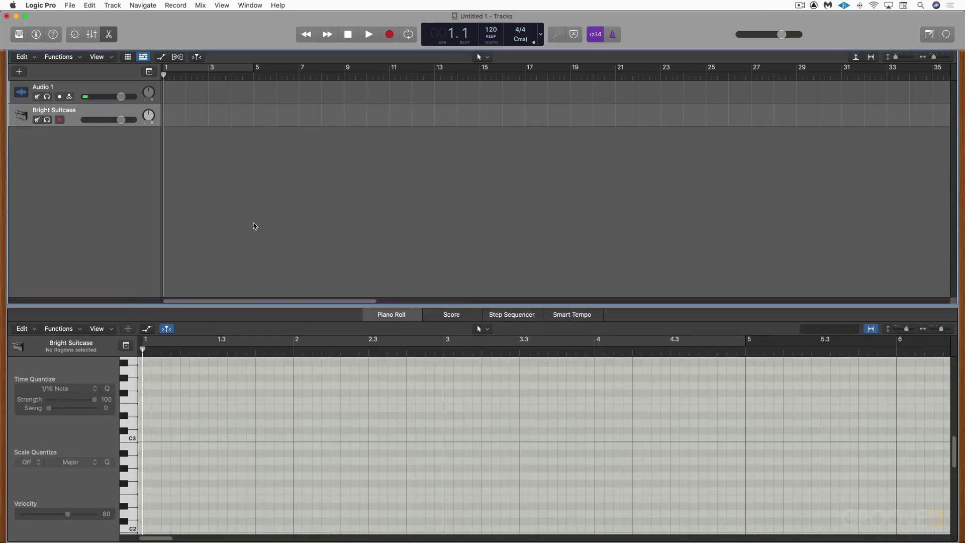
pyautogui.click(392, 315)
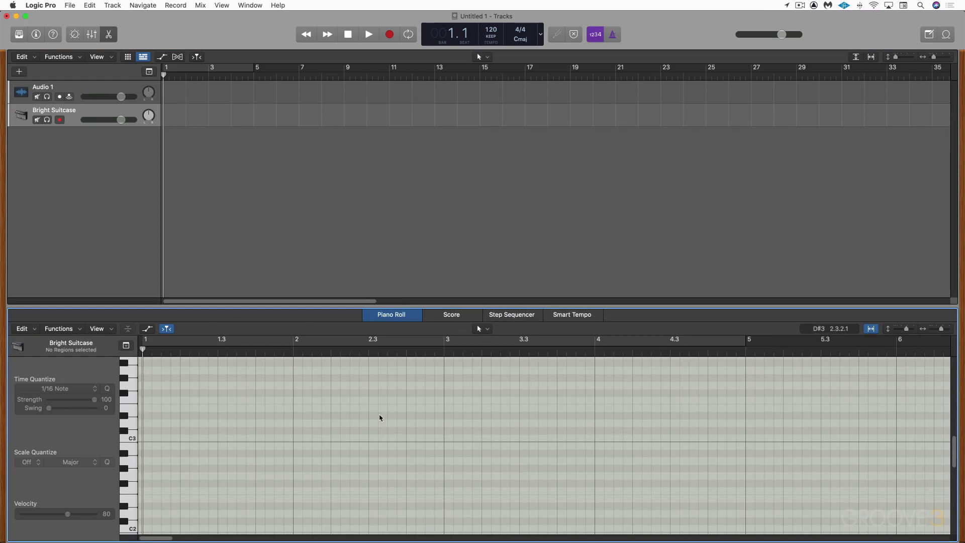
pyautogui.click(455, 315)
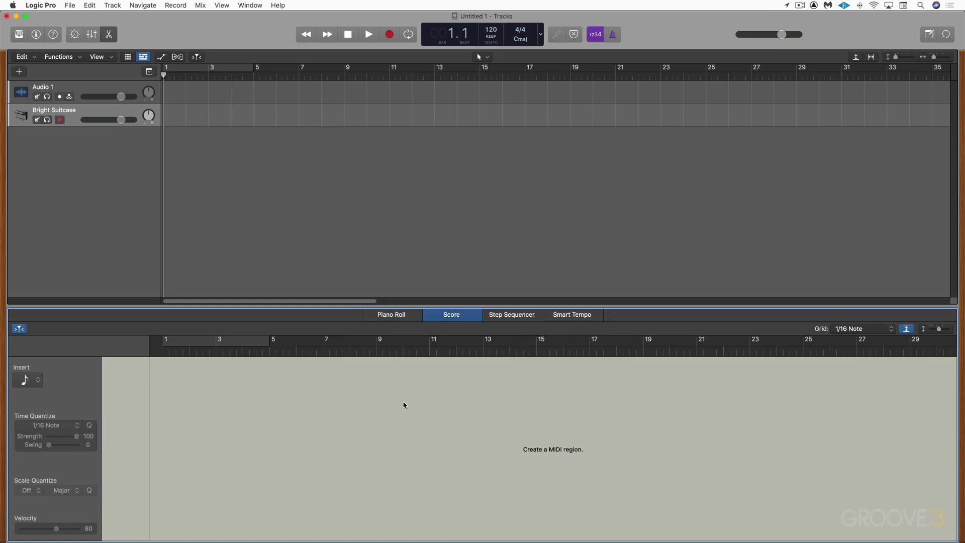
pyautogui.click(511, 315)
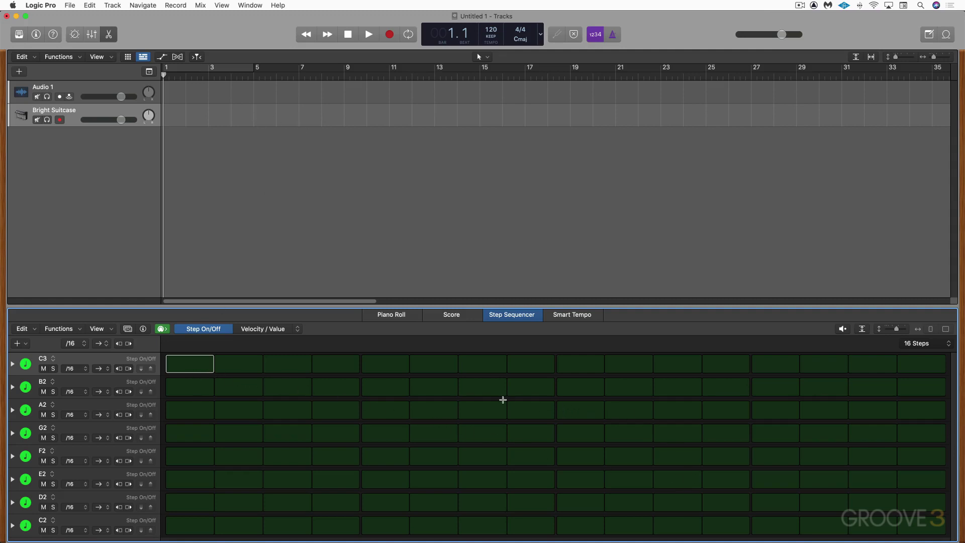
pyautogui.click(569, 315)
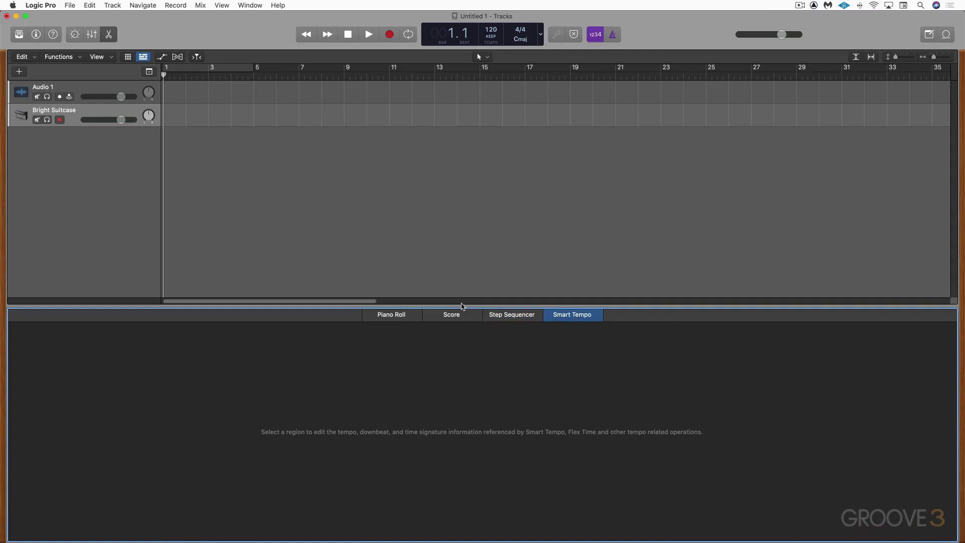
pyautogui.press('e')
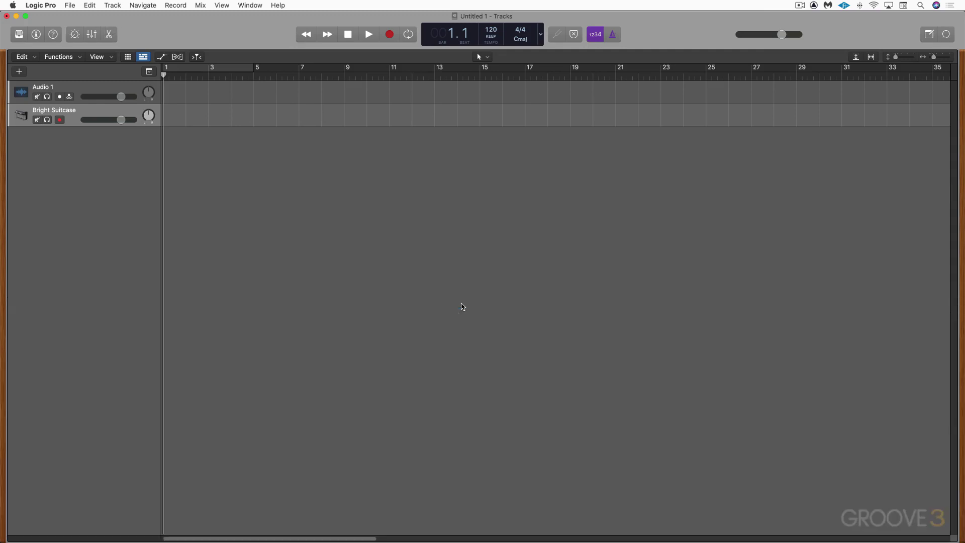